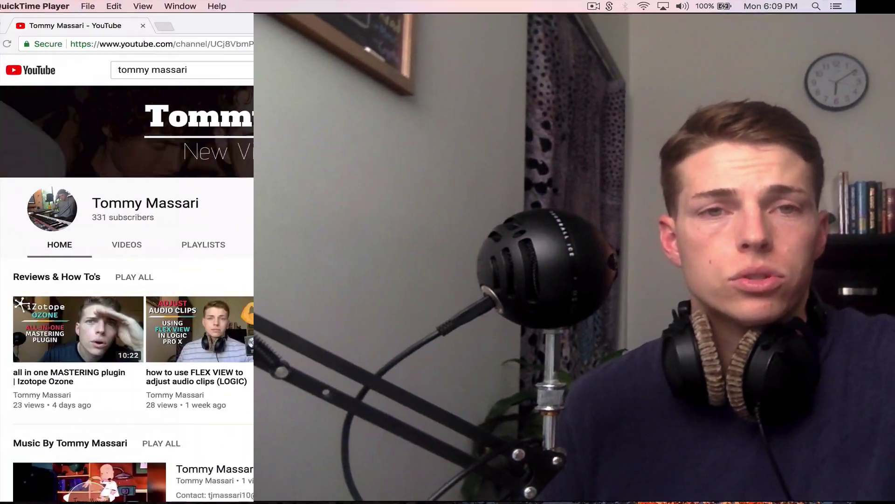
- Bring the Chrome window with the YouTube channel page to the front
{"action": "left_click", "coordinate": [41, 197]}
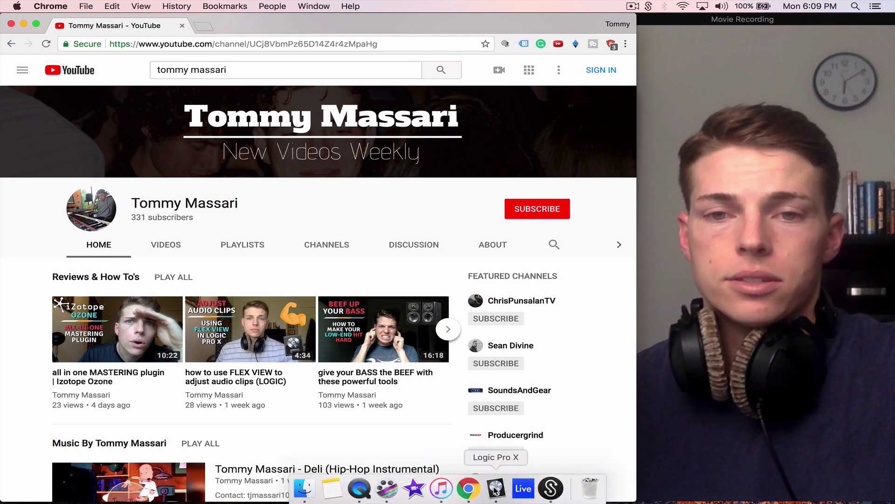
- Switch to Logic and audition the Boutique 78 drum loop in an enlarged Piano Roll, then close it
{"action": "left_click", "coordinate": [497, 487]}
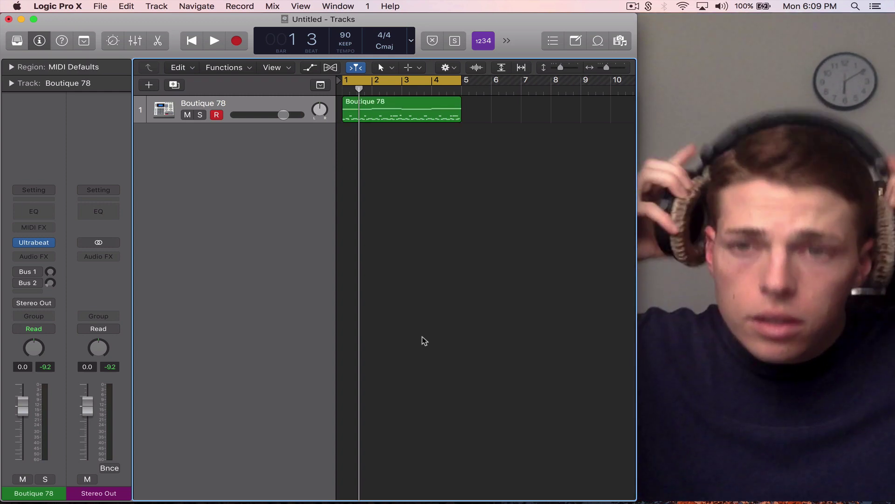
{"action": "key", "text": "space"}
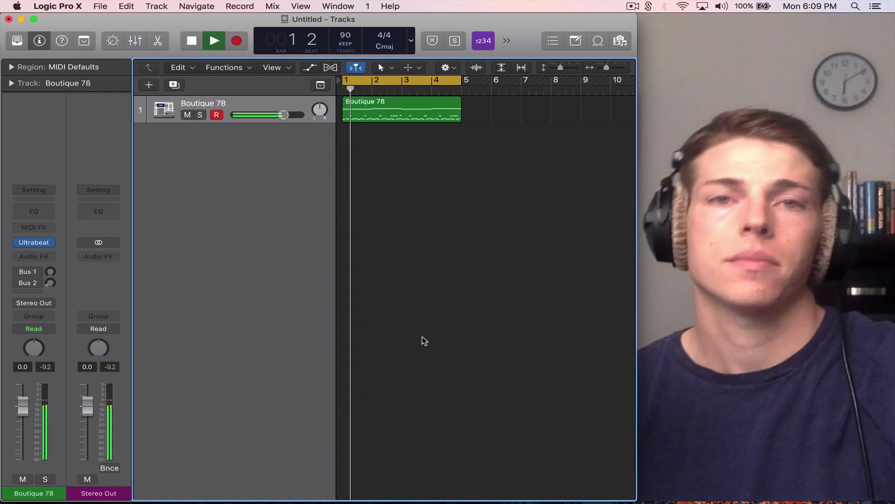
{"action": "double_click", "coordinate": [407, 118]}
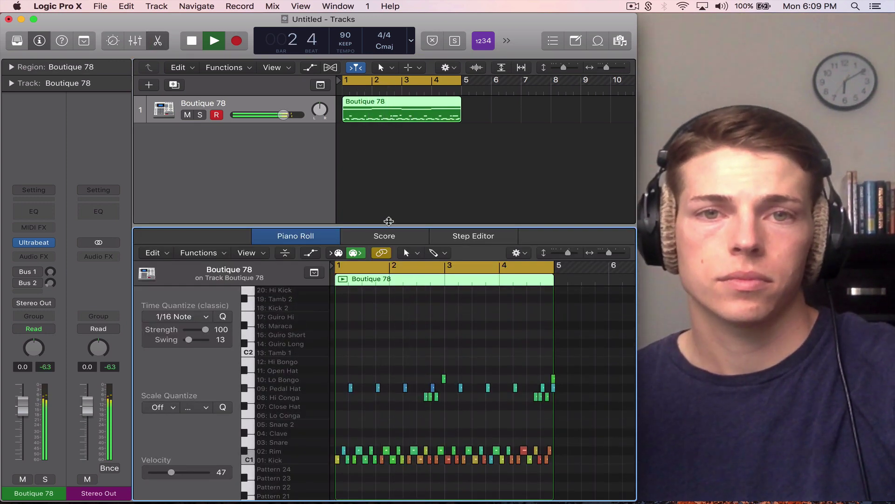
{"action": "left_click_drag", "start_coordinate": [387, 226], "coordinate": [390, 201]}
{"action": "scroll", "coordinate": [386, 283], "scroll_direction": "up", "scroll_amount": 5}
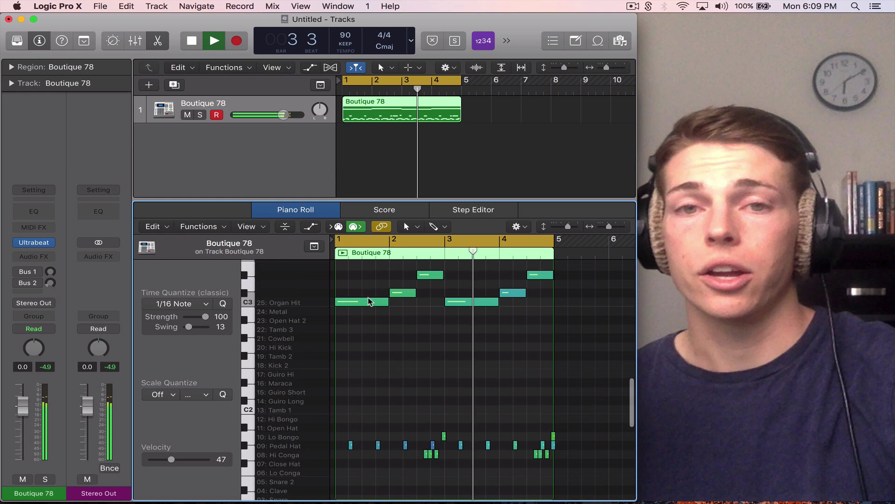
{"action": "scroll", "coordinate": [371, 302], "scroll_direction": "down", "scroll_amount": 2}
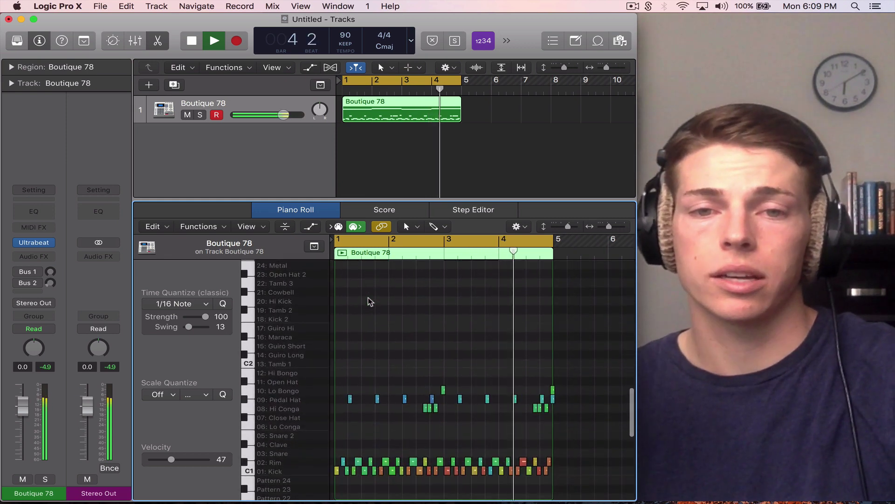
{"action": "scroll", "coordinate": [370, 301], "scroll_direction": "down", "scroll_amount": 1}
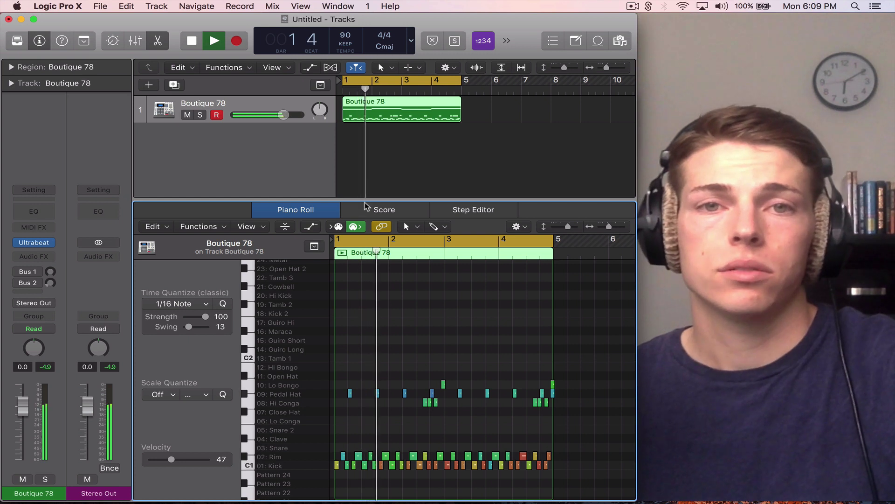
{"action": "key", "text": "space"}
{"action": "key", "text": "e"}
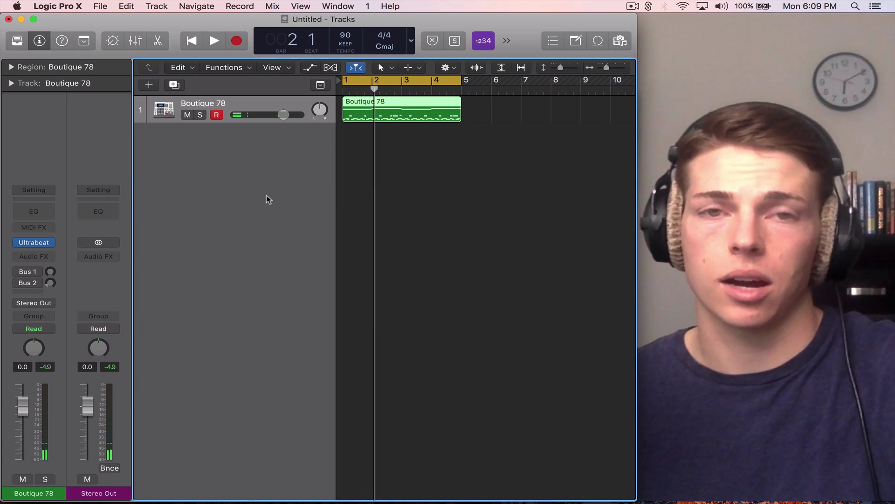
- Separate the Boutique 78 region by note pitch into eight per-drum regions
{"action": "right_click", "coordinate": [409, 114]}
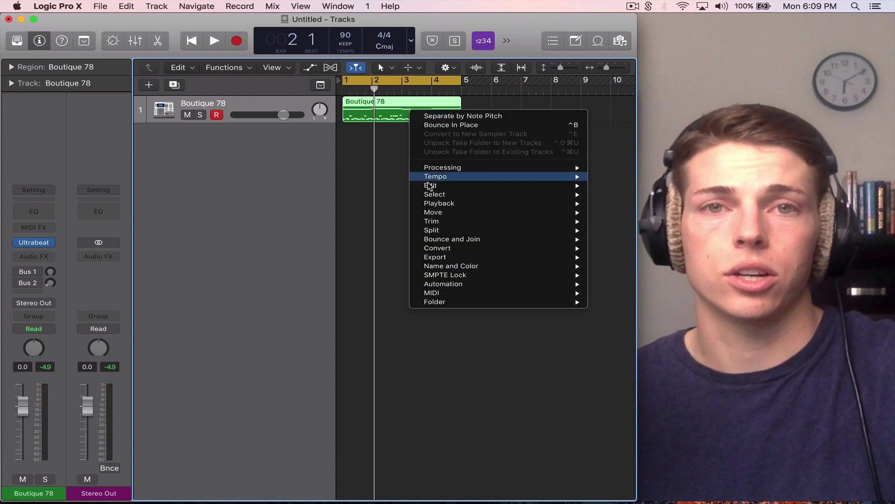
{"action": "mouse_move", "coordinate": [432, 293]}
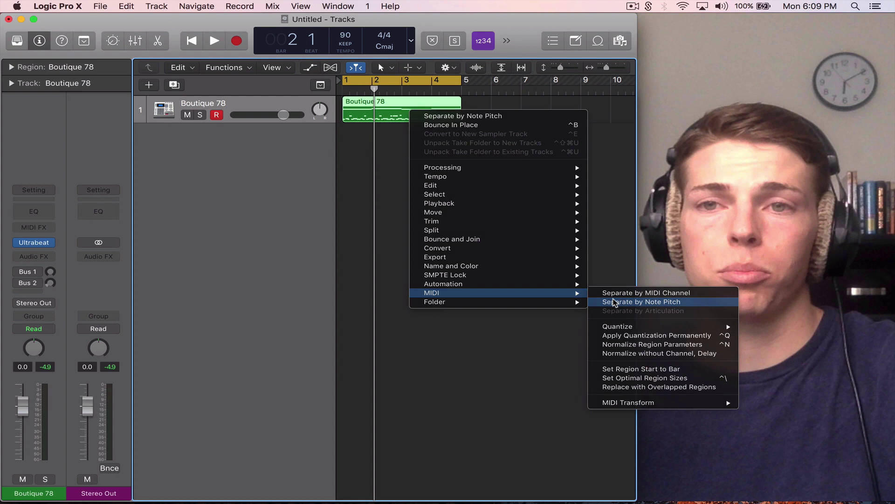
{"action": "left_click", "coordinate": [615, 302]}
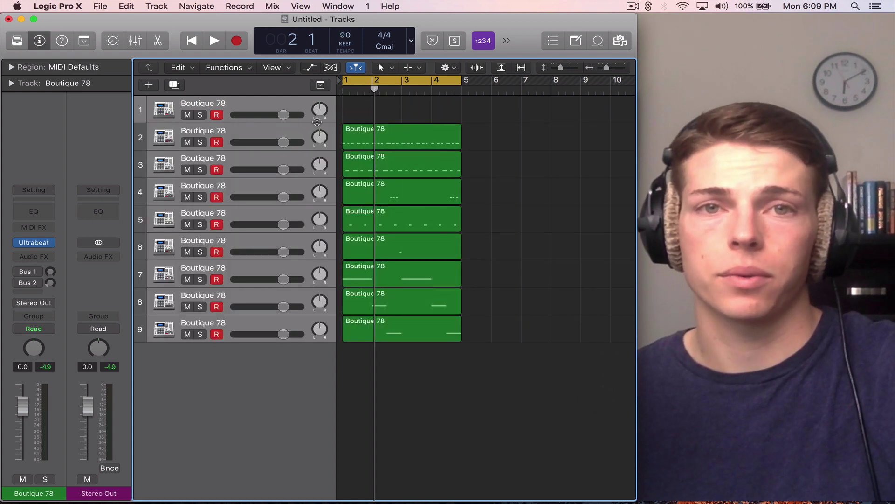
- Play from bar 1 and view the Piano Roll notes of the track 4, 6, 8 and 9 regions
{"action": "key", "text": "Return"}
{"action": "key", "text": "space"}
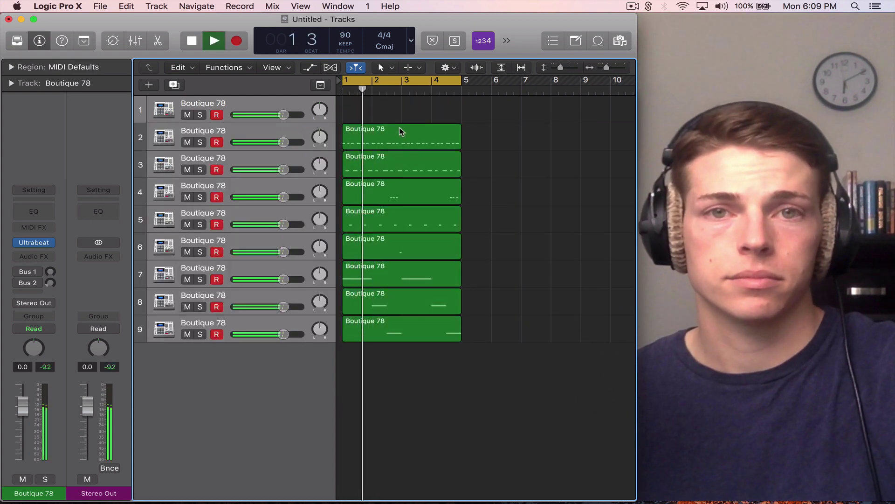
{"action": "double_click", "coordinate": [401, 130]}
{"action": "scroll", "coordinate": [392, 140], "scroll_direction": "down", "scroll_amount": 1}
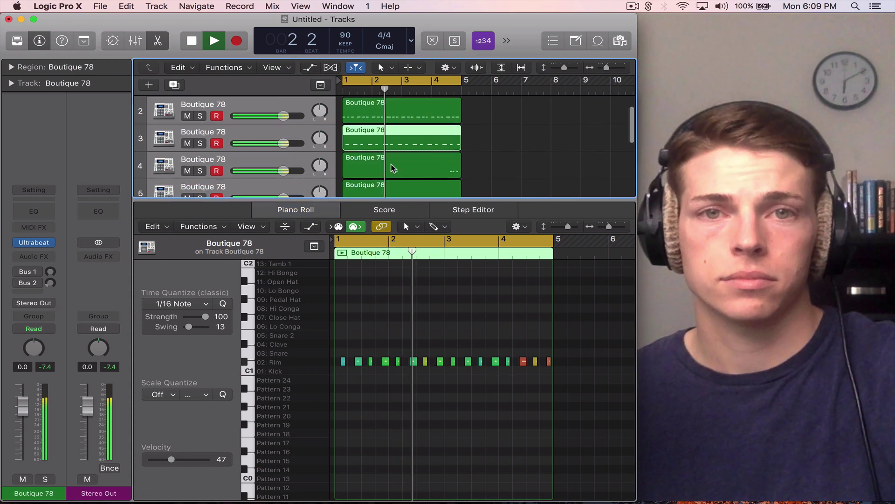
{"action": "left_click", "coordinate": [393, 167]}
{"action": "scroll", "coordinate": [393, 167], "scroll_direction": "down", "scroll_amount": 1}
{"action": "left_click", "coordinate": [382, 172]}
{"action": "scroll", "coordinate": [382, 171], "scroll_direction": "down", "scroll_amount": 1}
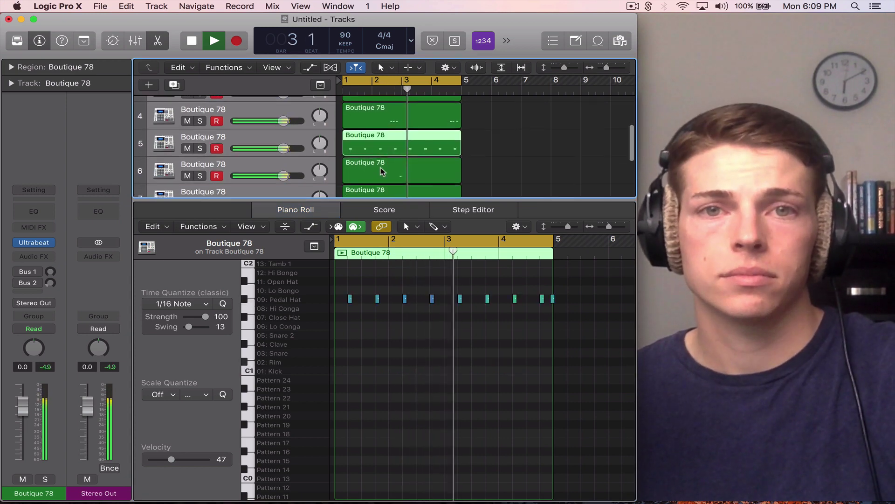
{"action": "left_click", "coordinate": [380, 173]}
{"action": "scroll", "coordinate": [380, 174], "scroll_direction": "down", "scroll_amount": 1}
{"action": "left_click", "coordinate": [378, 175]}
{"action": "scroll", "coordinate": [379, 175], "scroll_direction": "down", "scroll_amount": 1}
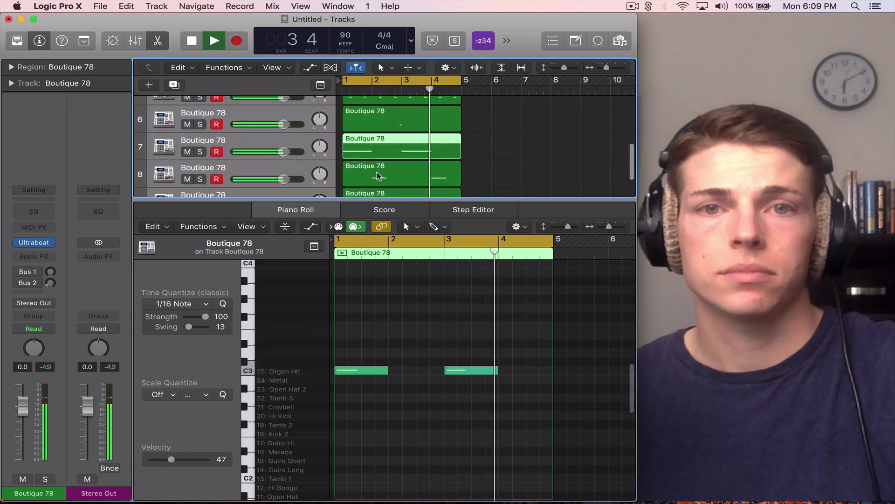
{"action": "left_click", "coordinate": [376, 177]}
{"action": "scroll", "coordinate": [376, 177], "scroll_direction": "down", "scroll_amount": 1}
{"action": "left_click", "coordinate": [375, 179]}
{"action": "scroll", "coordinate": [374, 180], "scroll_direction": "up", "scroll_amount": 1}
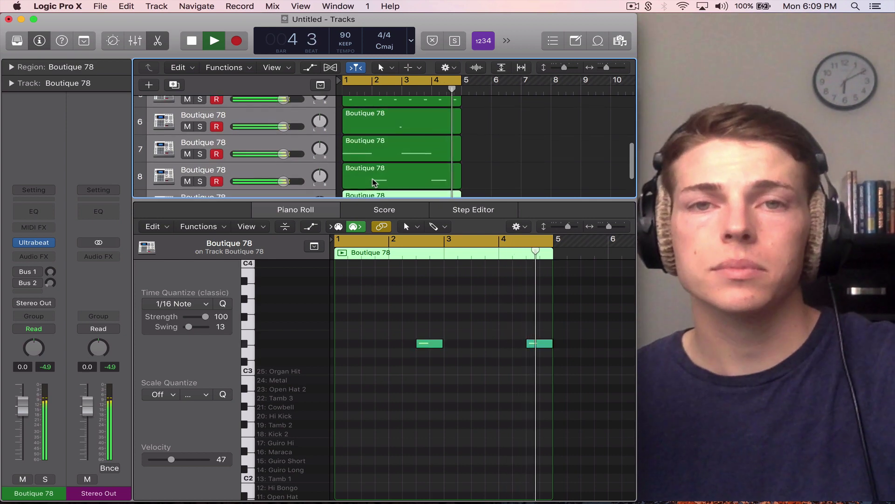
{"action": "scroll", "coordinate": [373, 182], "scroll_direction": "down", "scroll_amount": 1}
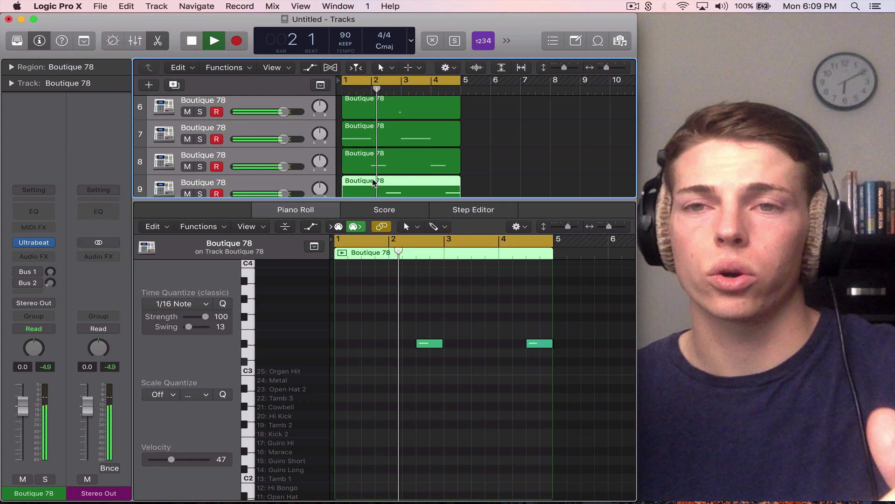
- Merge the track 7–9 chord regions into one track 7 region and close the Piano Roll
{"action": "left_click_drag", "start_coordinate": [471, 188], "coordinate": [403, 140]}
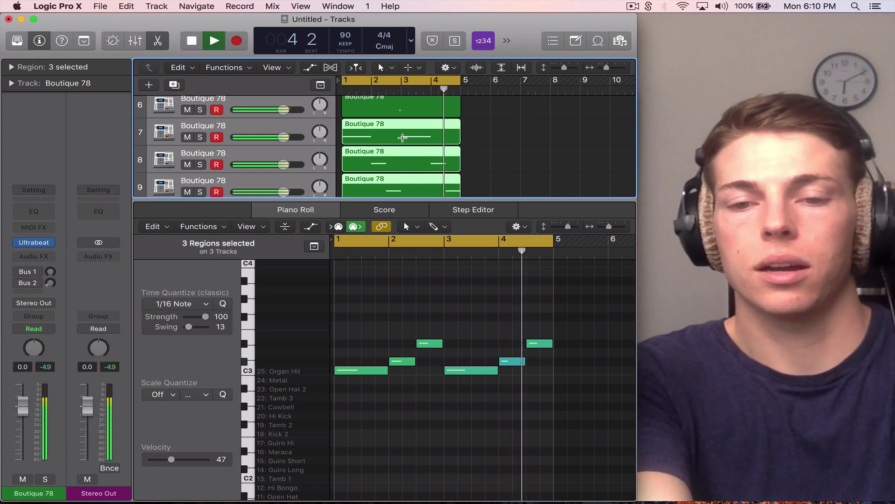
{"action": "key", "text": "super+j"}
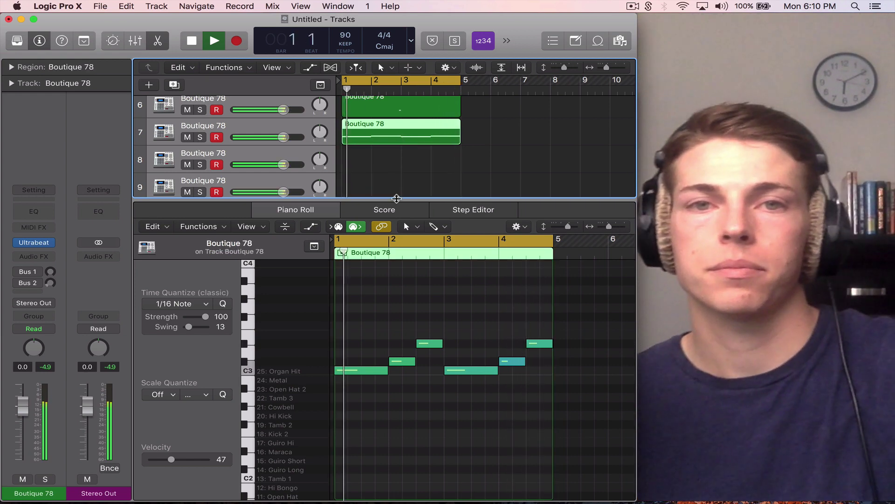
{"action": "key", "text": "e"}
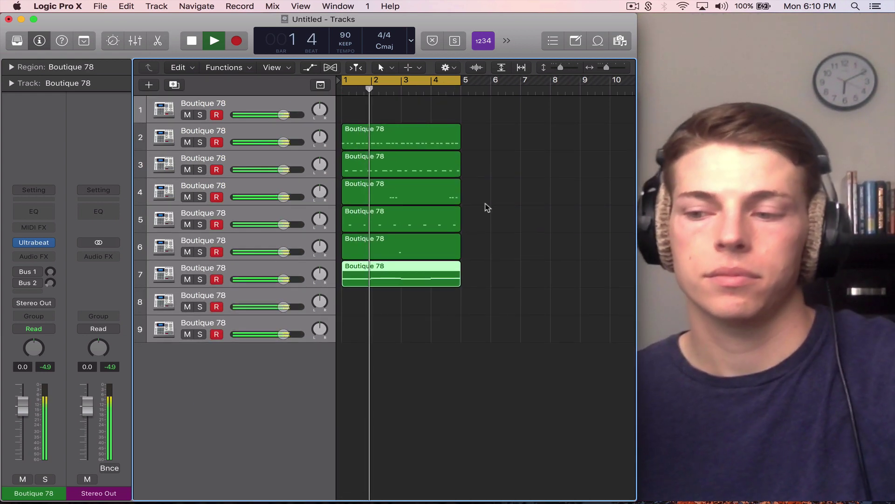
{"action": "key", "text": "space"}
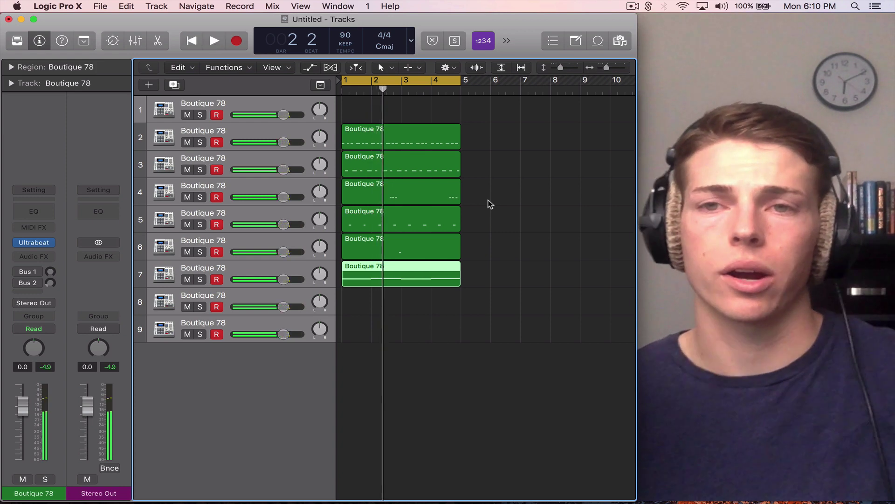